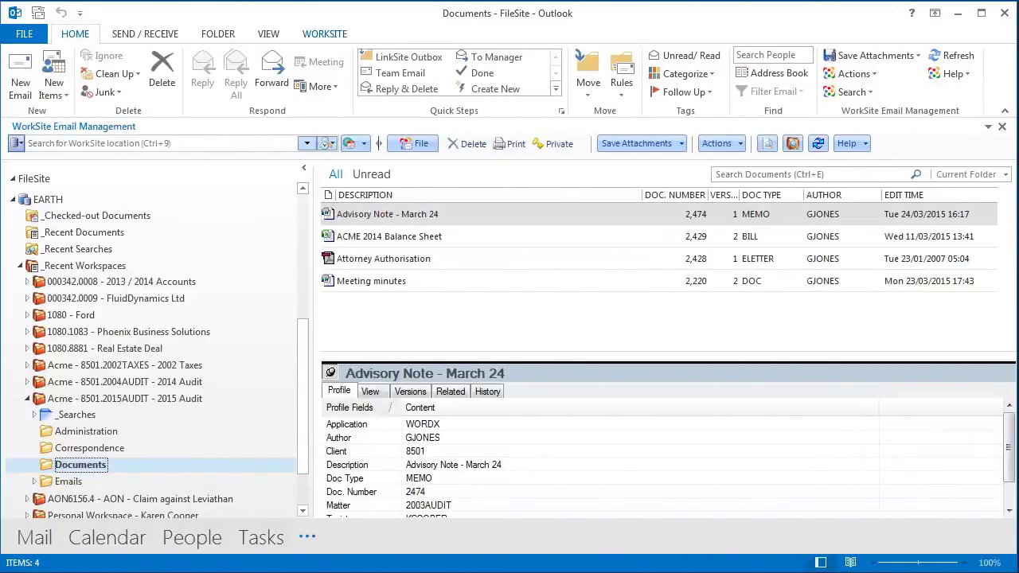
Step: Start a secure link for the Advisory Note - March 24 document and rename it "Advisory Note - March 24 for review"
left_click(324, 33)
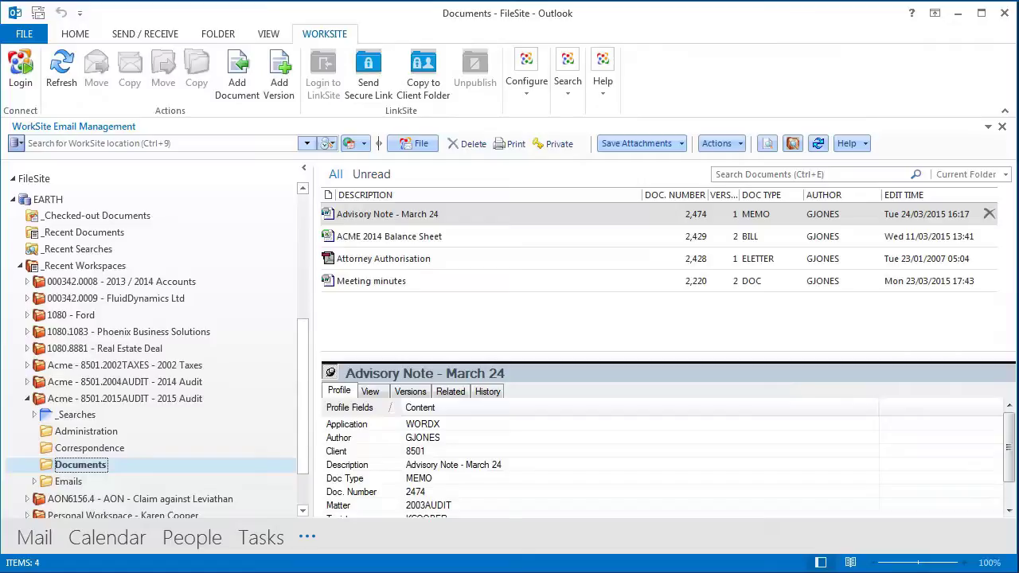
right_click(365, 213)
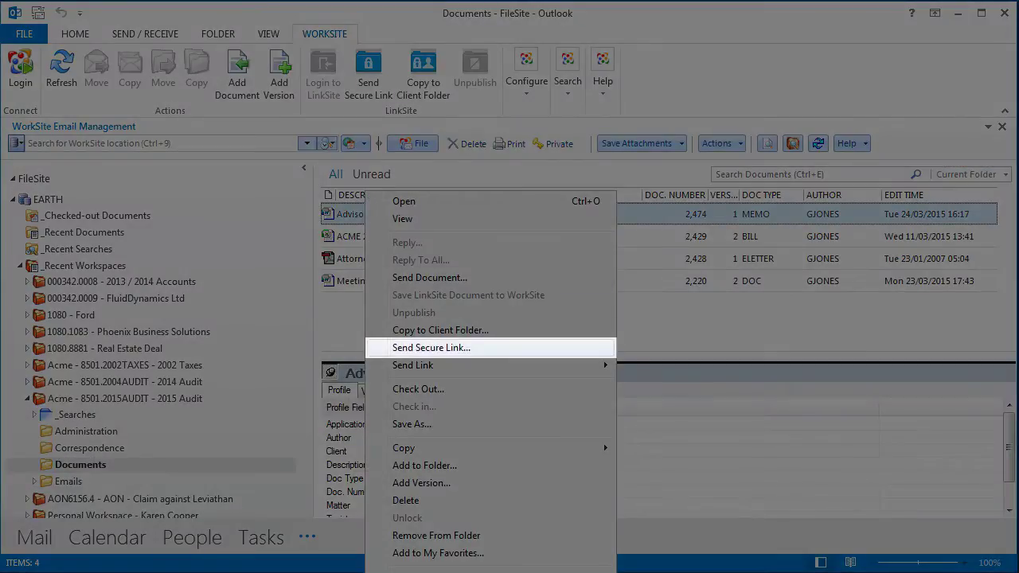
left_click(431, 347)
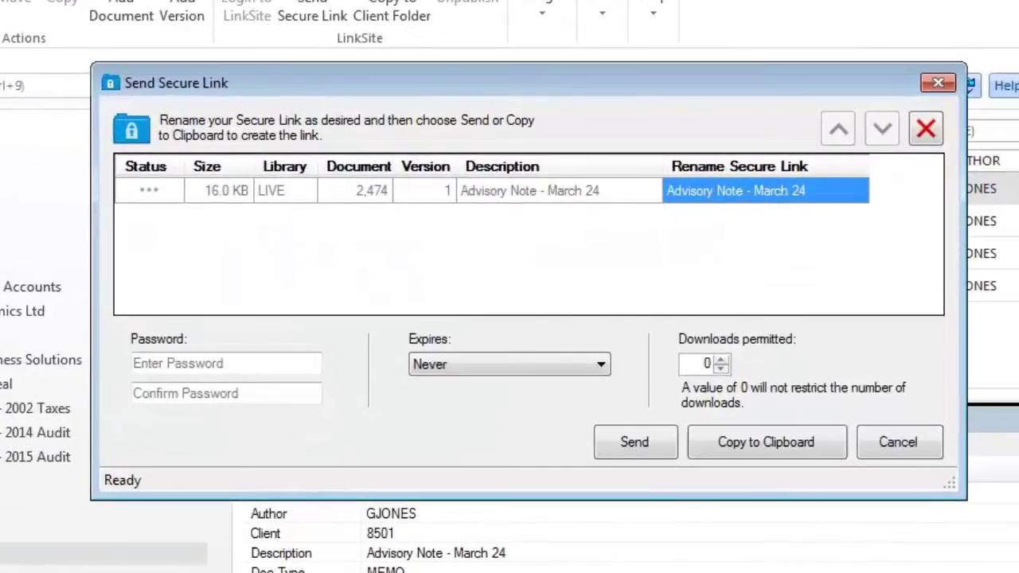
left_click(558, 190)
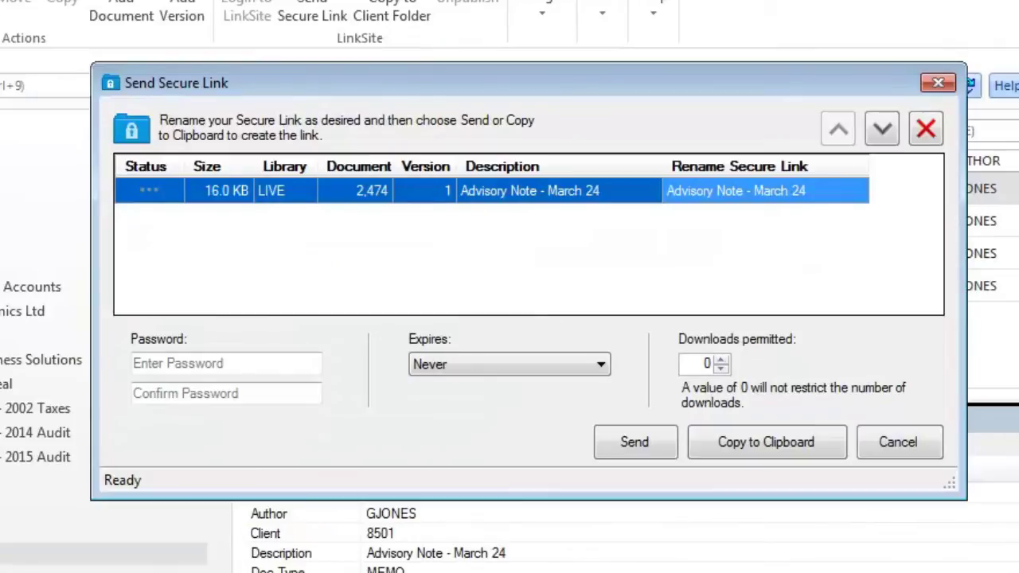
left_click(735, 190)
left_click(765, 191)
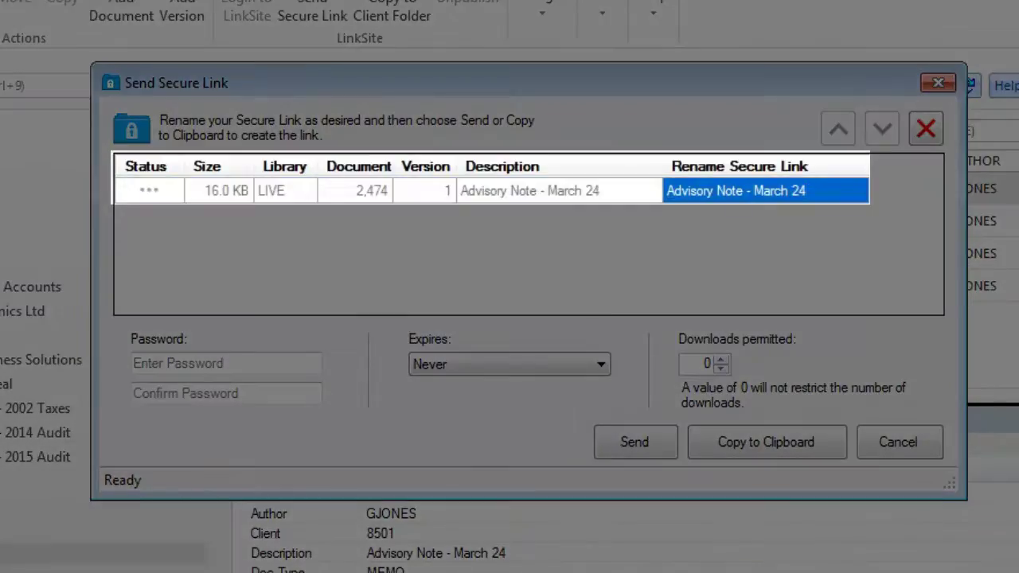
type("for review")
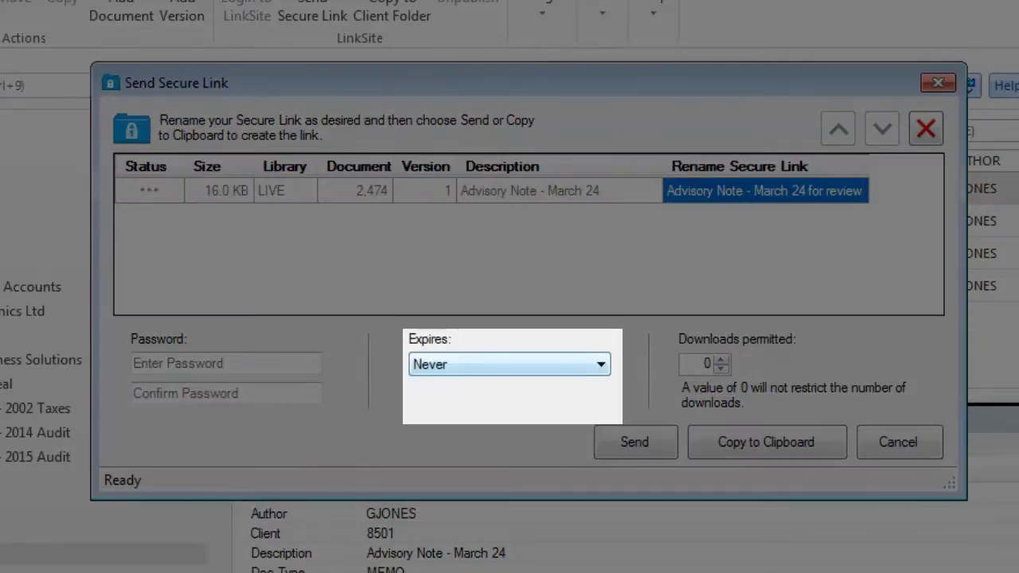
Step: Set the secure link to expire in 2 days
left_click(600, 363)
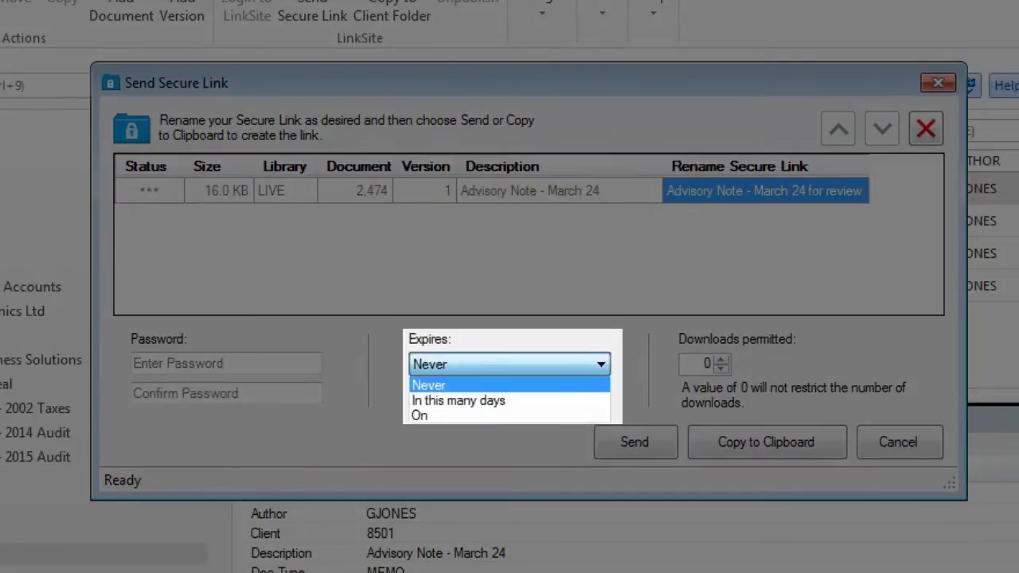
left_click(458, 401)
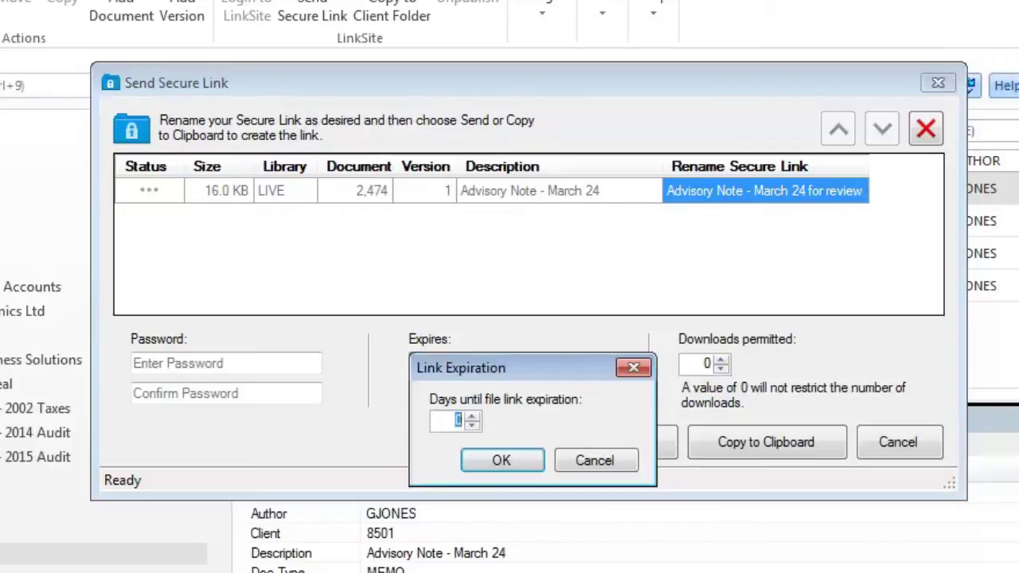
left_click(472, 416)
left_click(472, 416)
left_click(501, 460)
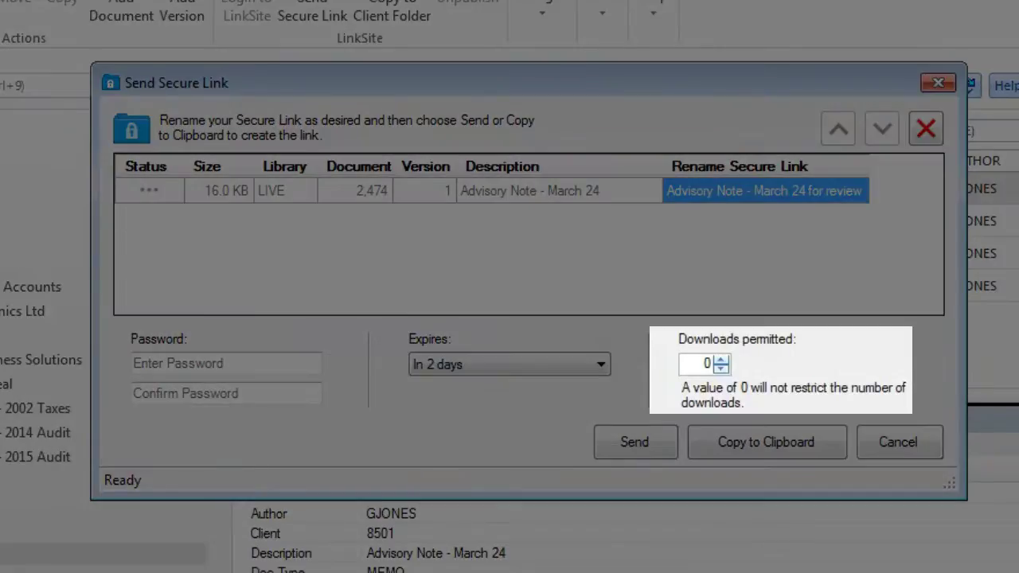
Step: Limit the secure link to 2 permitted downloads and send it
left_click(721, 359)
left_click(721, 358)
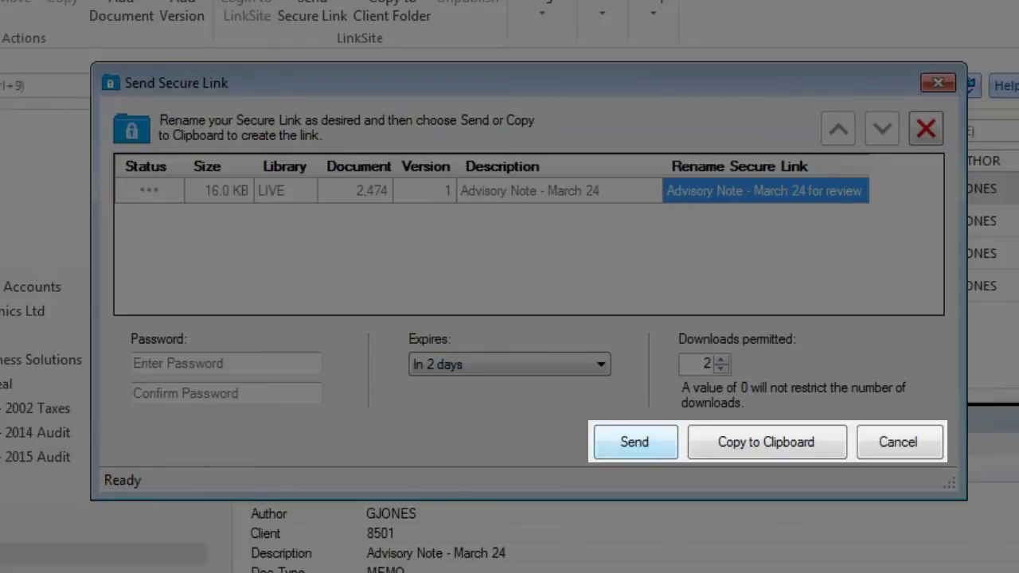
left_click(634, 442)
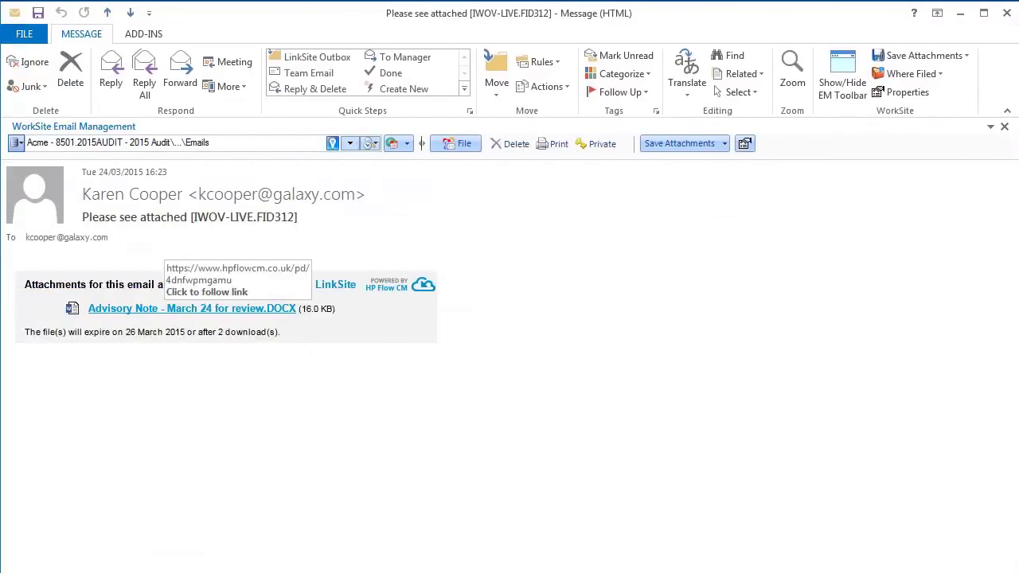
Step: Open the Advisory Note - March 24 for review link from the received email and download the document in the browser
left_click(167, 308)
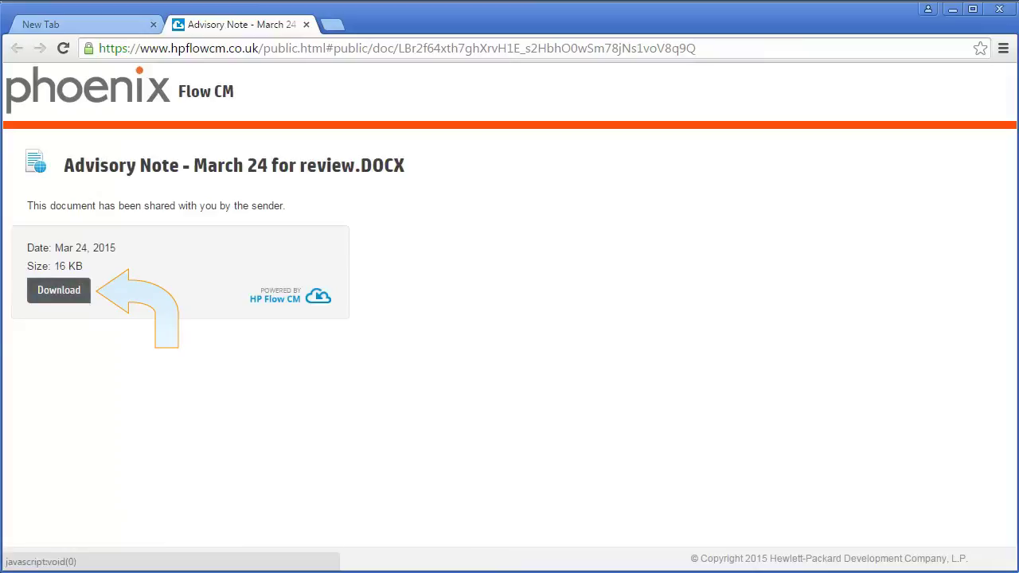
left_click(59, 290)
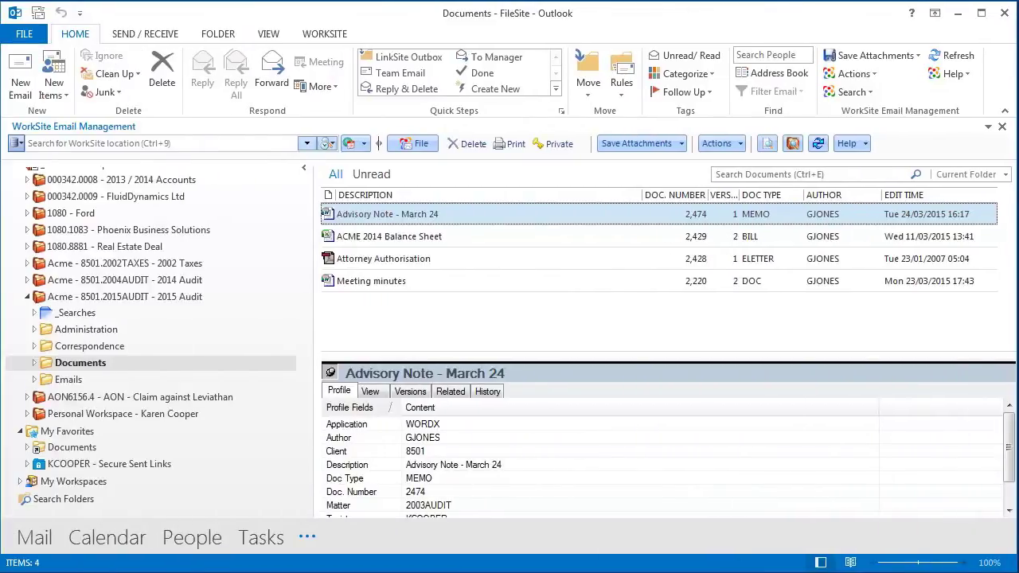
Step: Examine the LinkSite mail entry in the history of the Advisory Note - March 24 document in Outlook
left_click(487, 391)
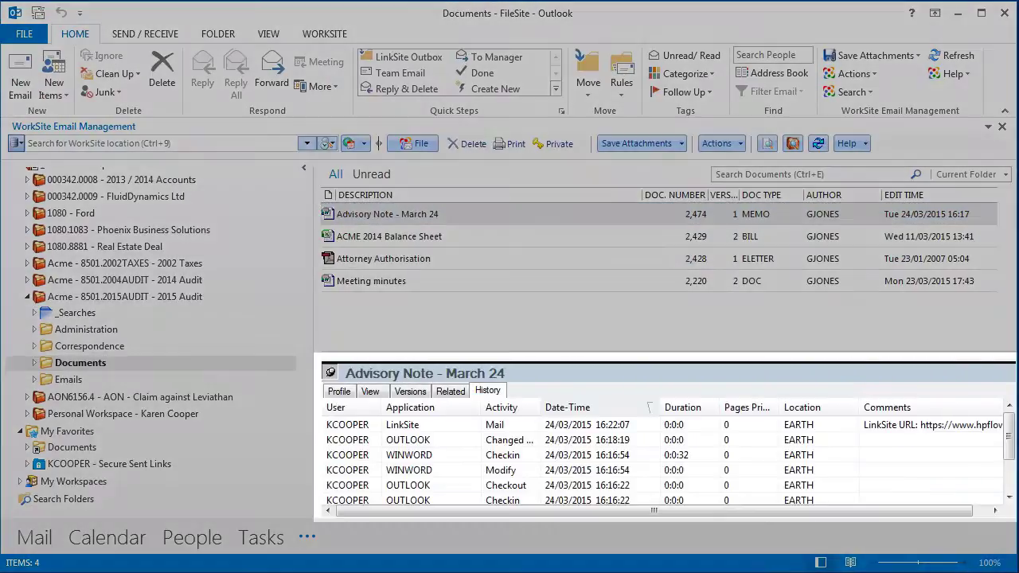
left_click(402, 424)
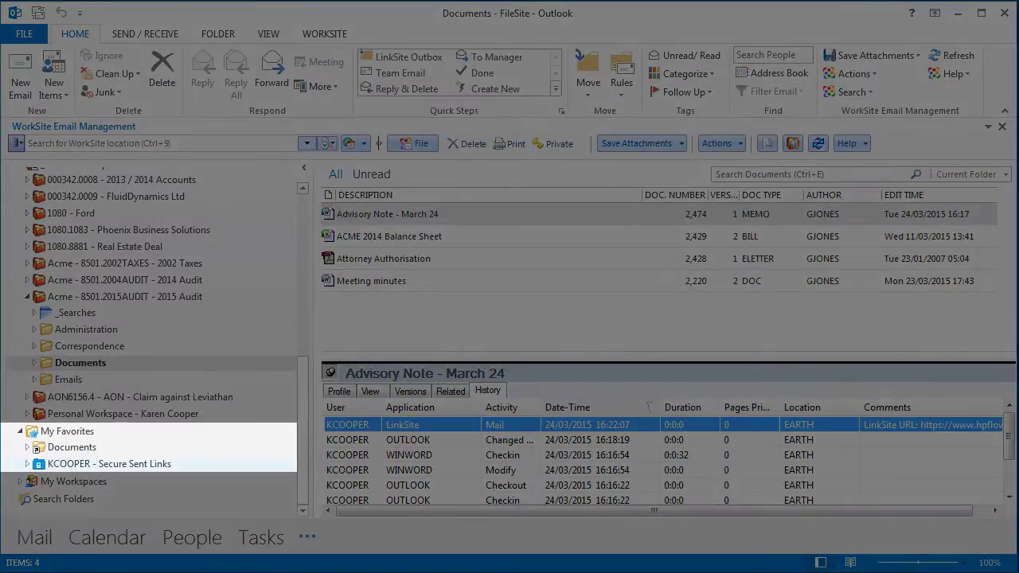
Step: Unpublish Advisory Note - March 24 for review.DOCX from the favorite Secure Sent Links folder
left_click(109, 463)
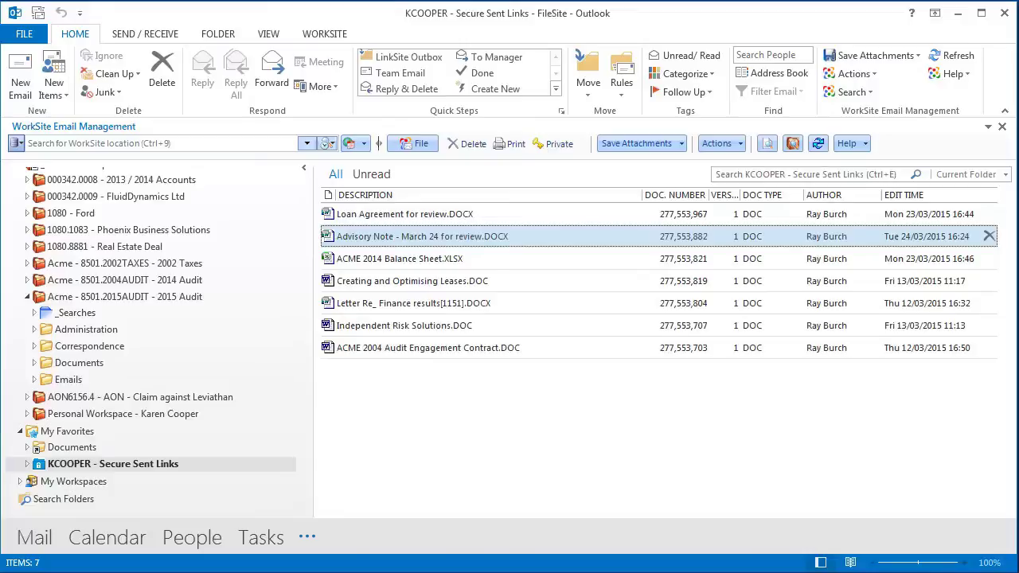
right_click(343, 236)
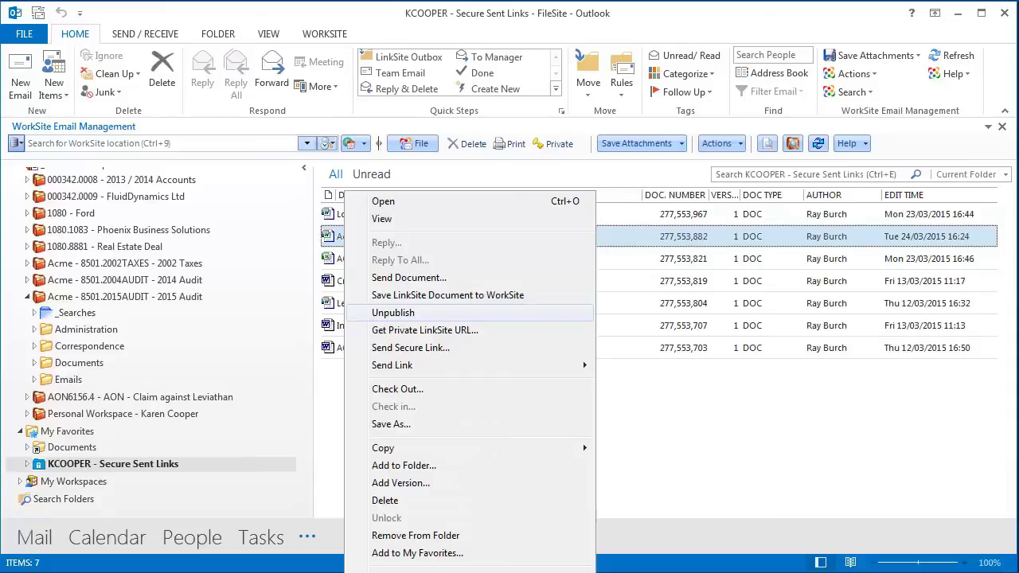
left_click(394, 312)
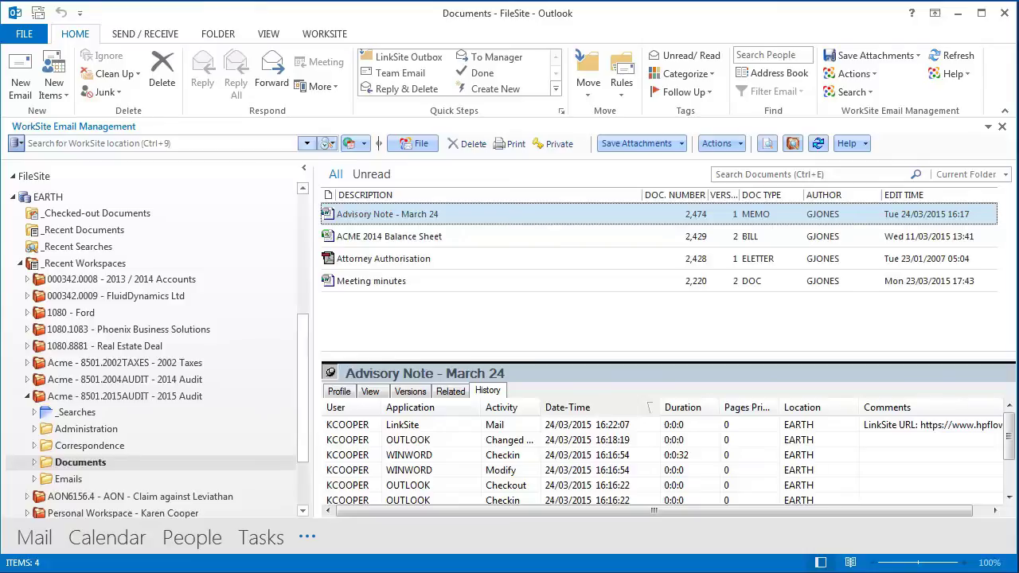
Step: Start a new LinkSite folder in the Acme - 8501.2015AUDIT - 2015 Audit workspace
left_click(62, 395)
right_click(61, 396)
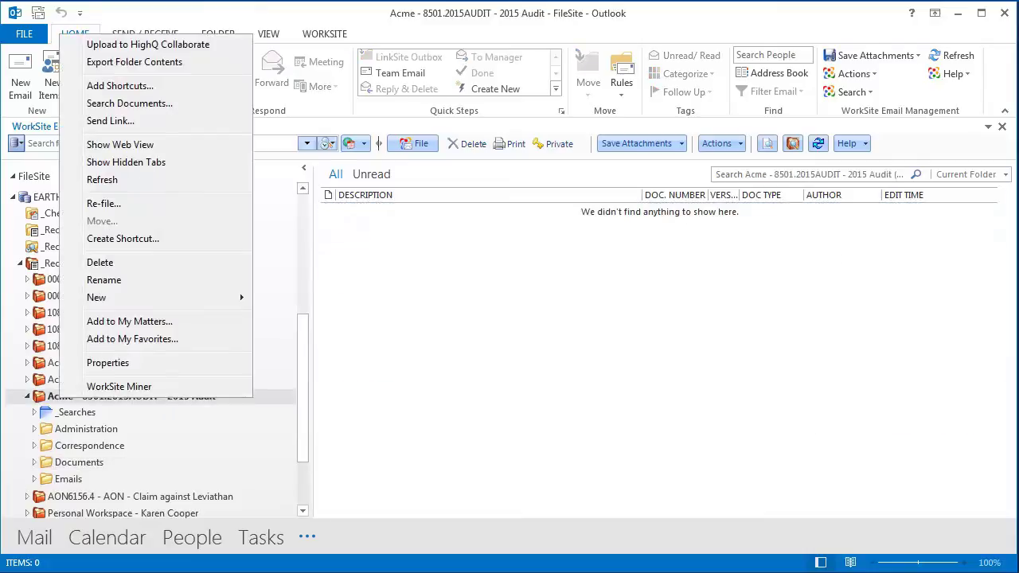
mouse_move(119, 297)
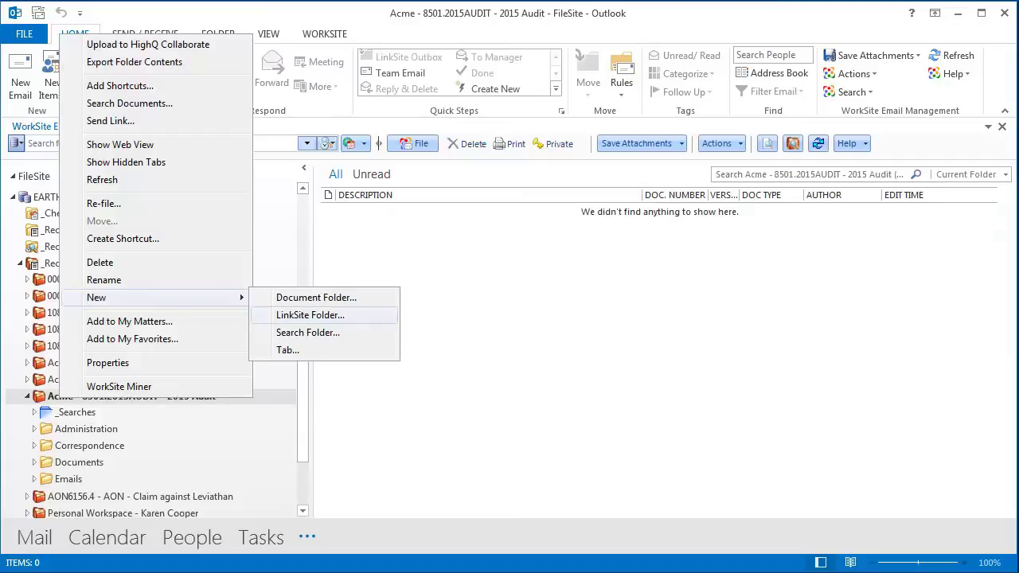
left_click(310, 315)
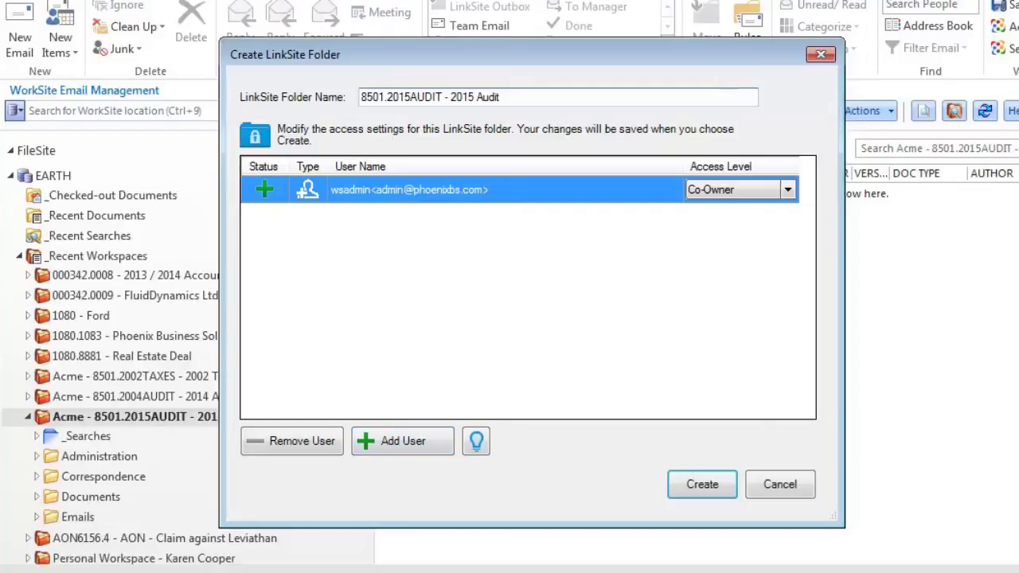
Step: Look up the external user by first name, add them as Collaborator, and create the 8501.2015AUDIT - 2015 Audit LinkSite folder
left_click(402, 440)
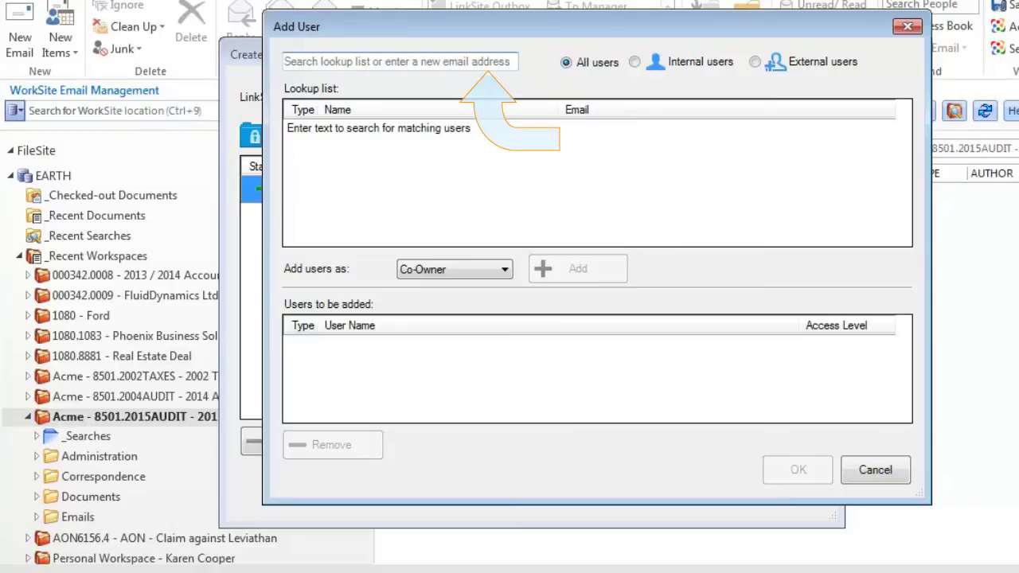
type("rob")
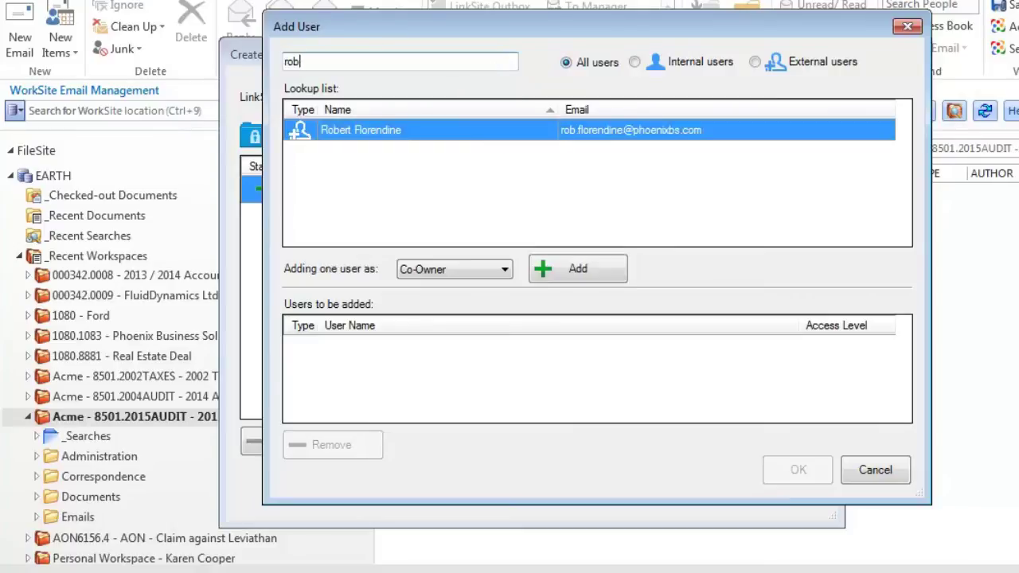
left_click(578, 269)
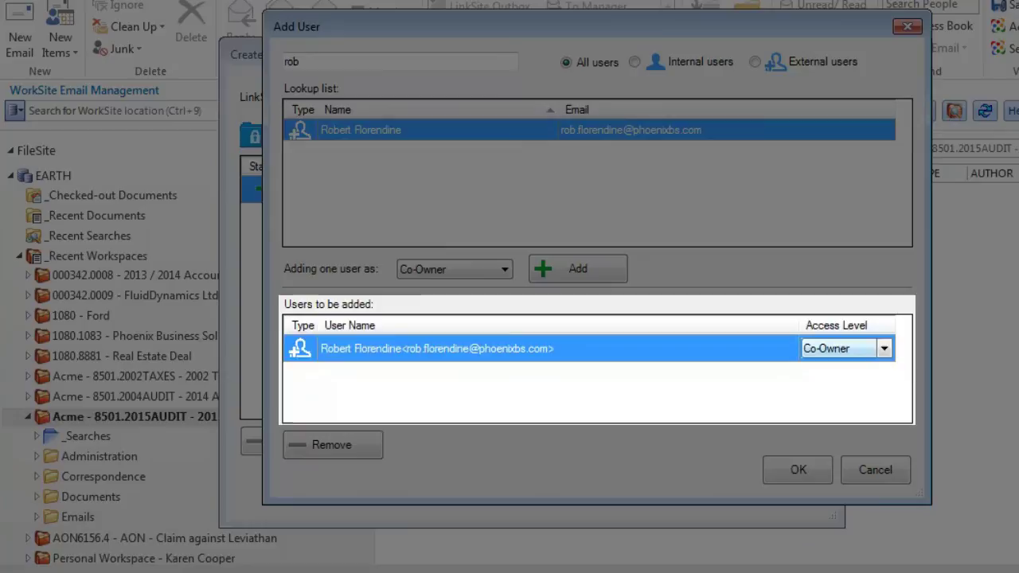
left_click(884, 348)
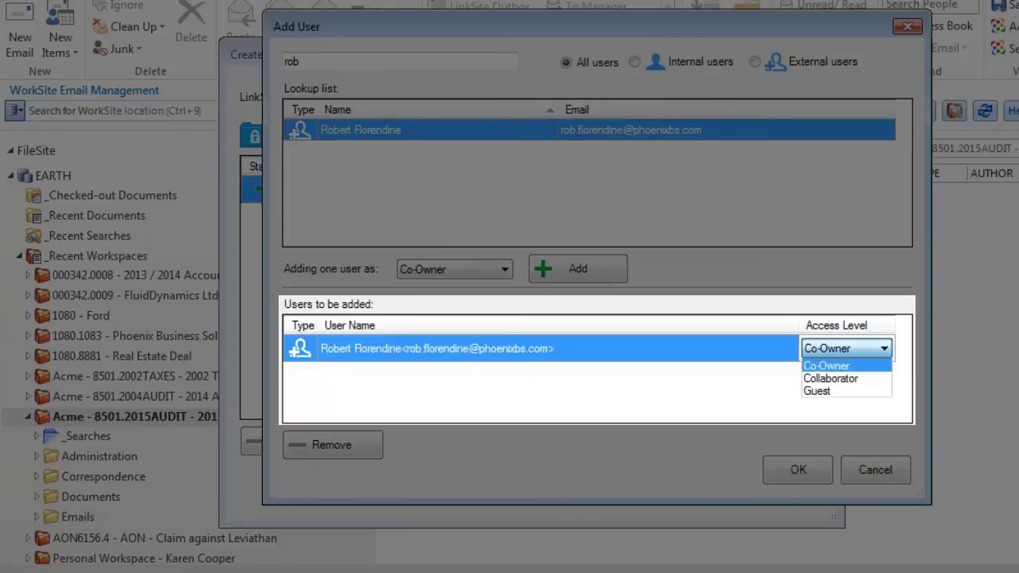
key("Down")
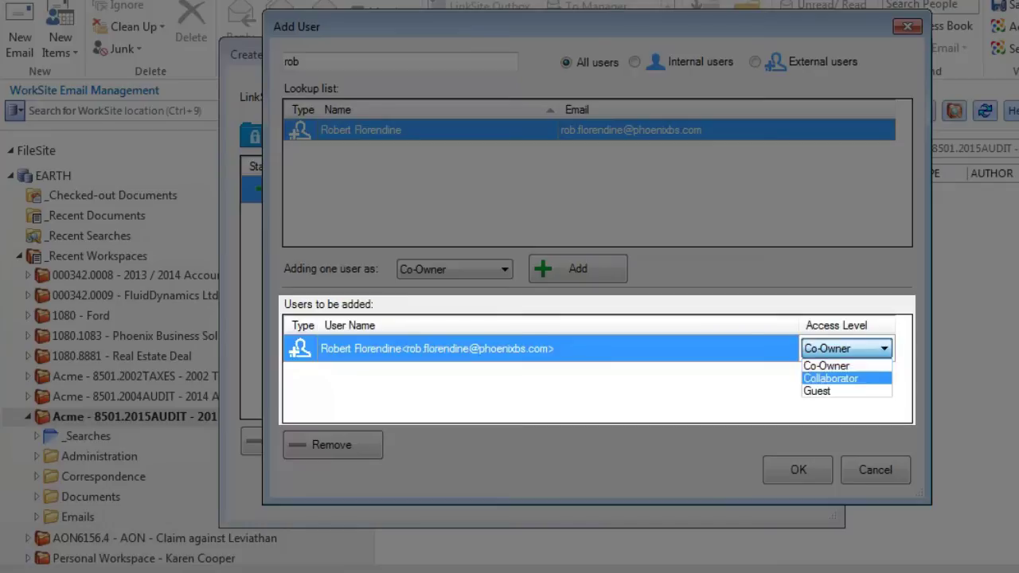
key("Return")
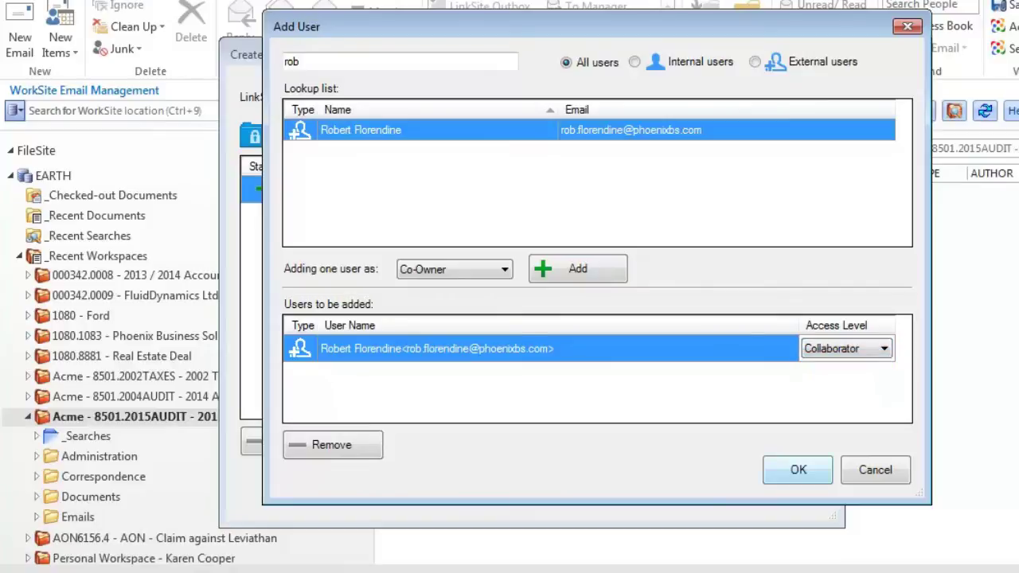
key("Return")
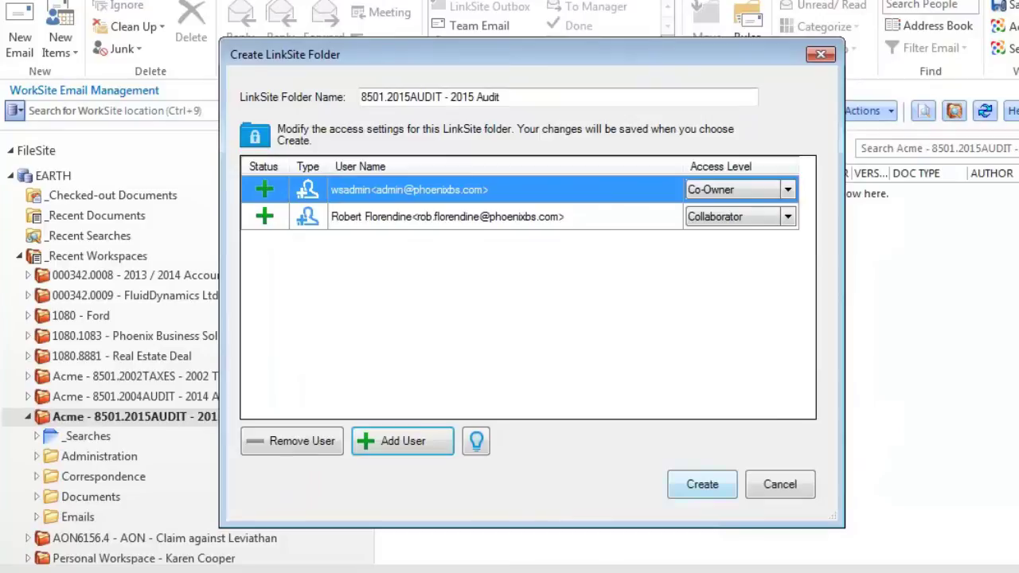
key("Return")
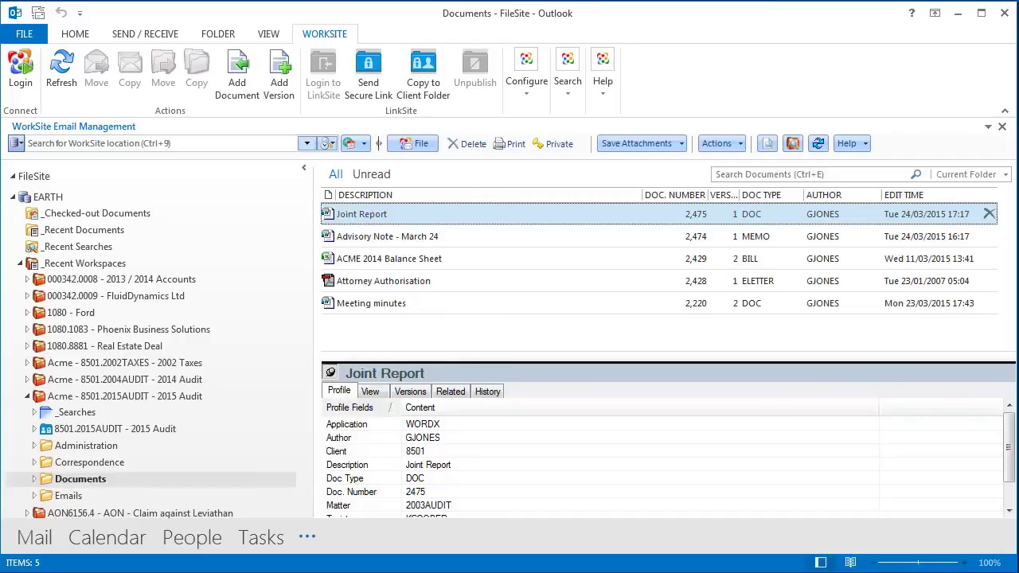
Step: Copy the Joint Report document to the 8501.2015AUDIT - 2015 Audit client folder, reviewing the folder's user access levels first
right_click(378, 214)
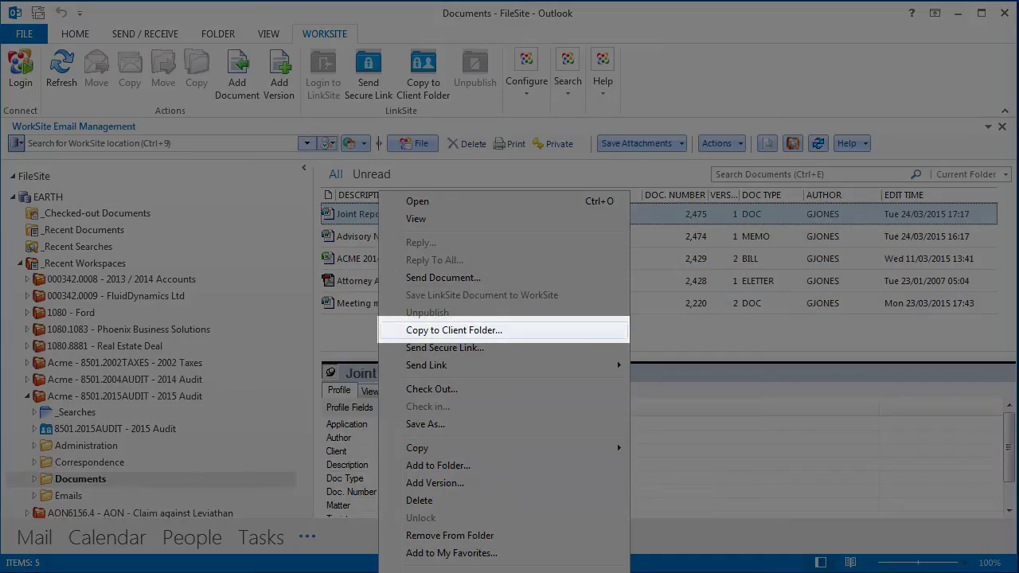
left_click(454, 330)
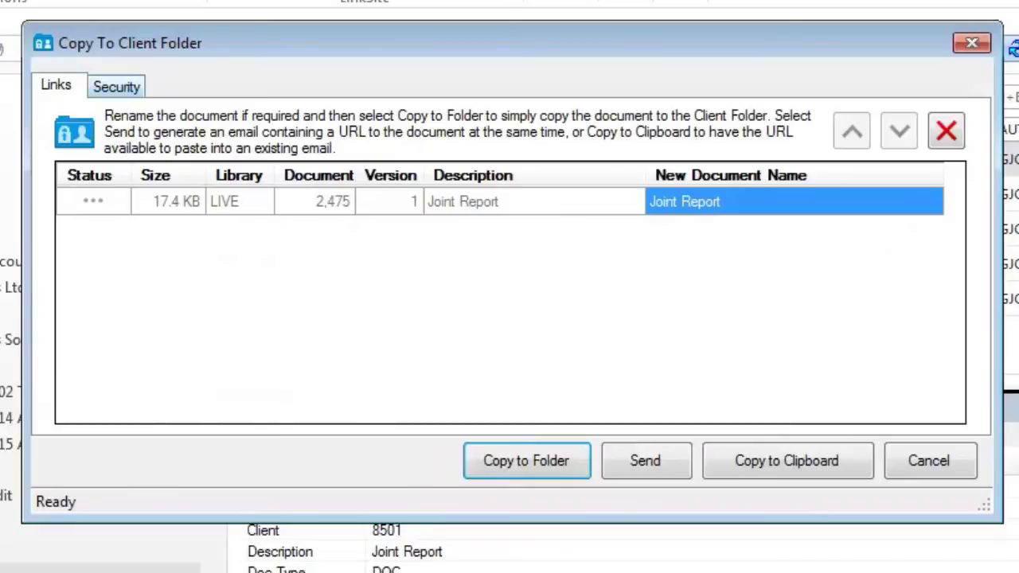
left_click(117, 86)
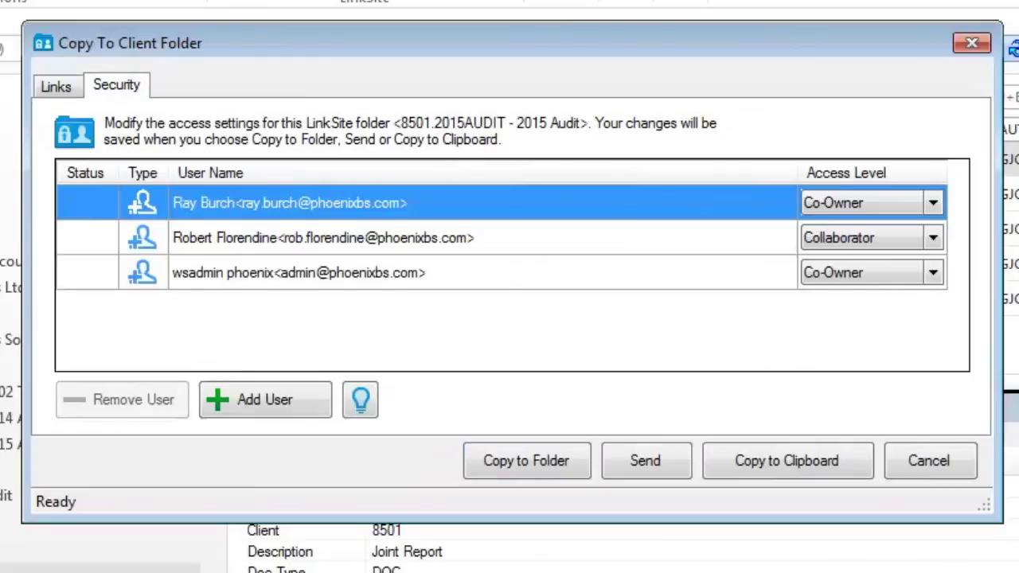
key("ctrl+shift+Tab")
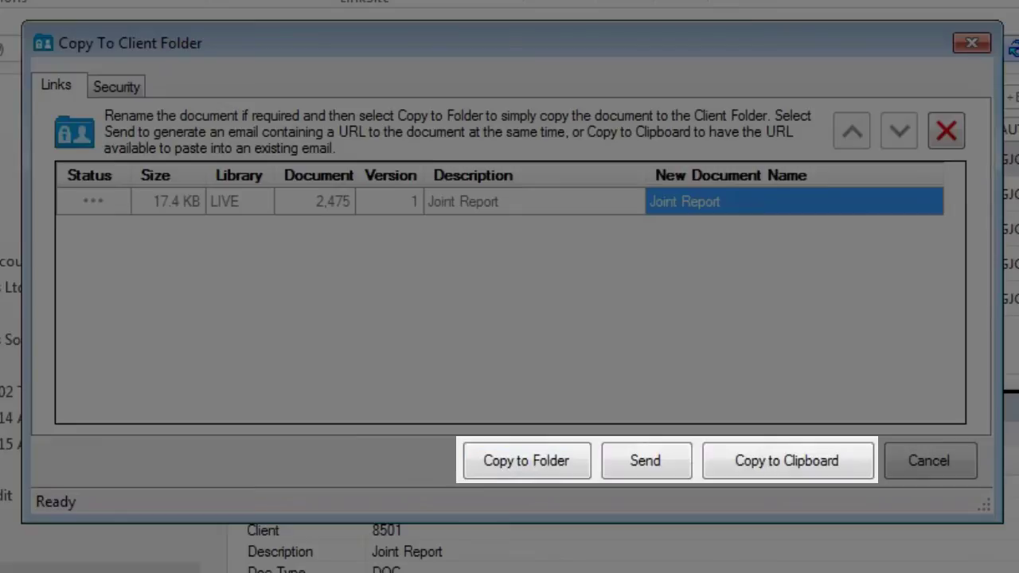
left_click(526, 461)
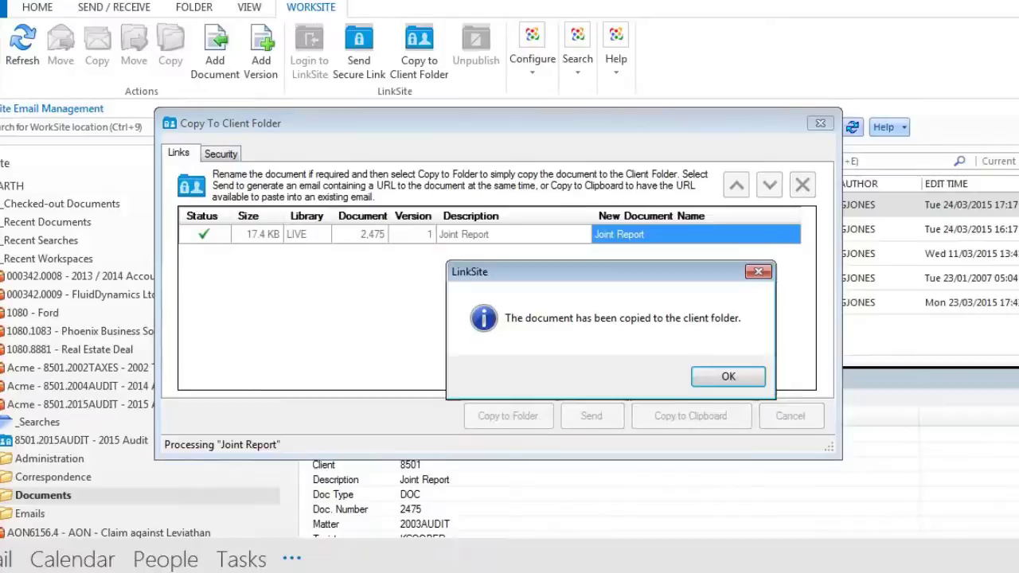
key("Return")
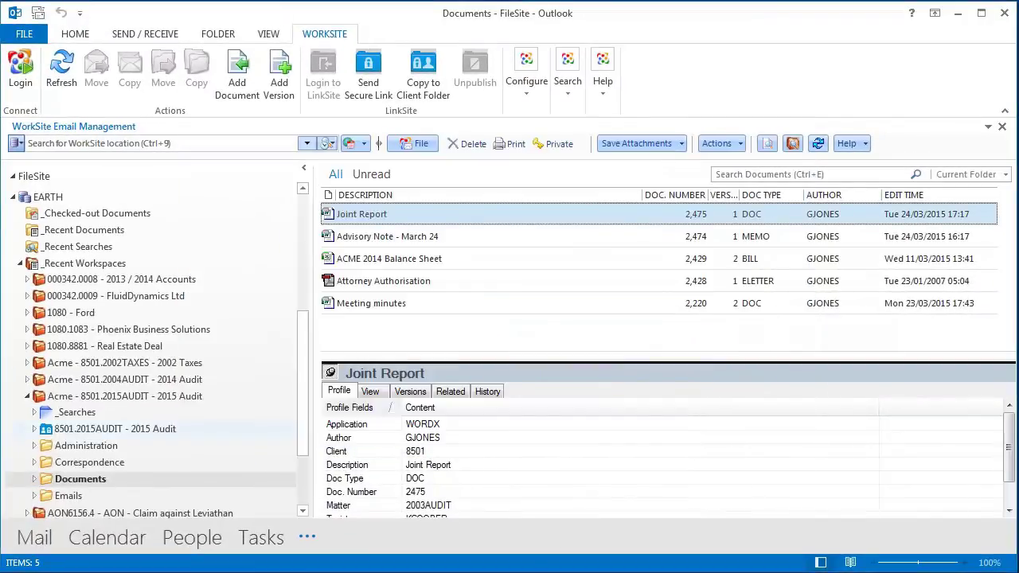
Step: Open the 8501.2015AUDIT - 2015 Audit client folder in the Acme - 8501.2015AUDIT - 2015 Audit workspace
left_click(114, 429)
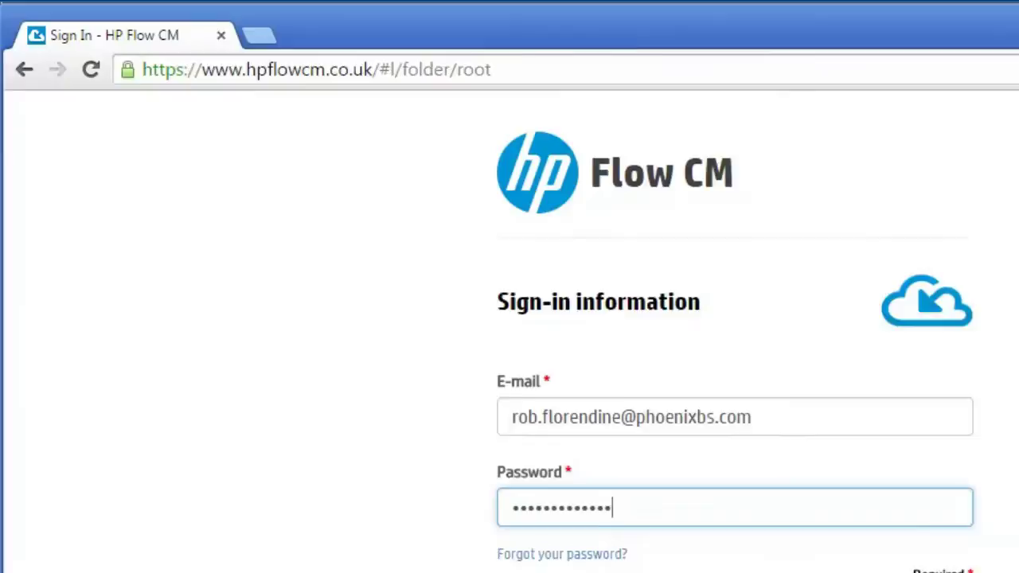
Step: Switch to HP Flow CM in the browser, sign in as the external user, and open Joint Report.DOCX from the 8501.2015AUDIT - 2015 Audit folder
left_click(1001, 553)
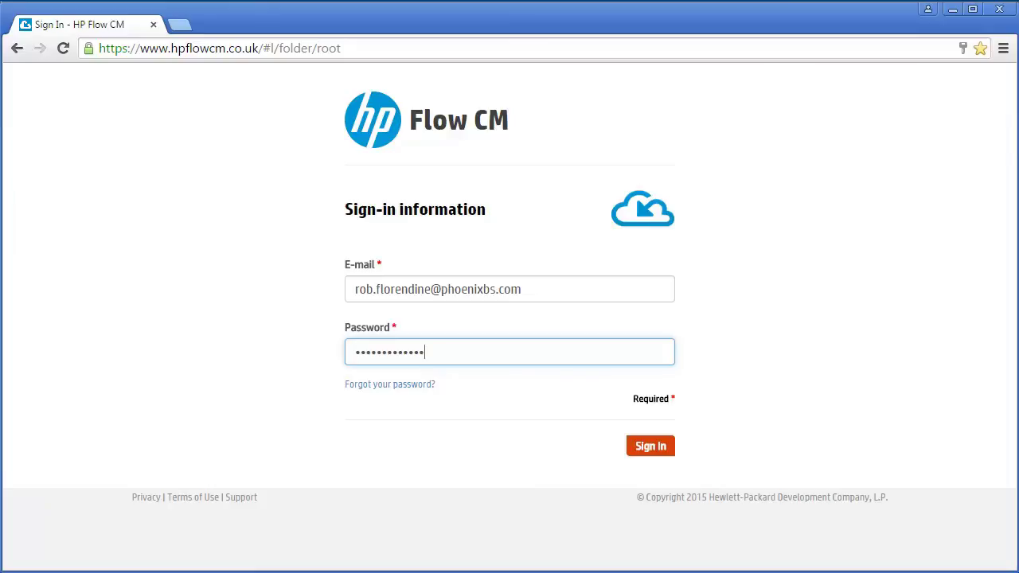
key("Return")
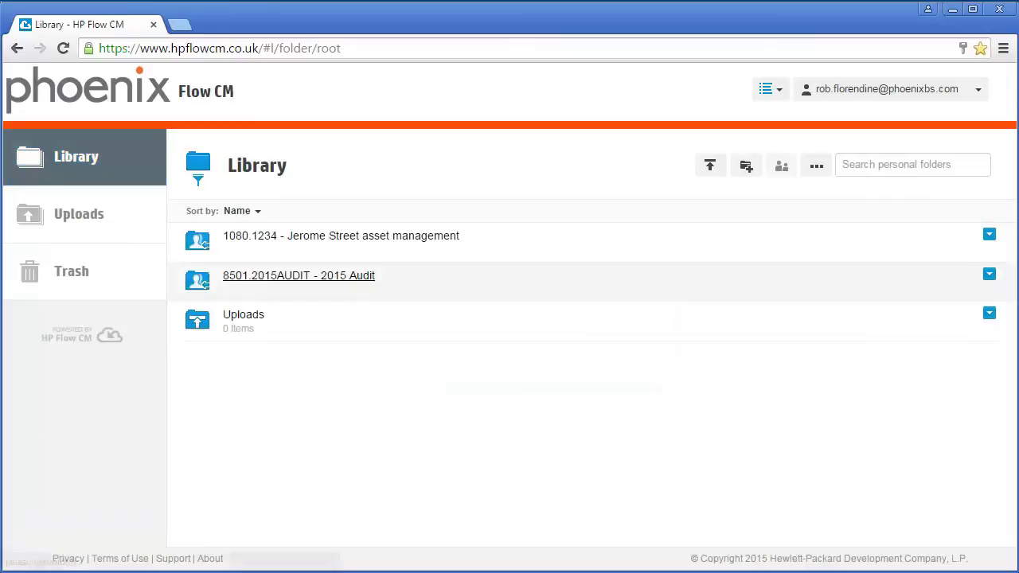
left_click(298, 276)
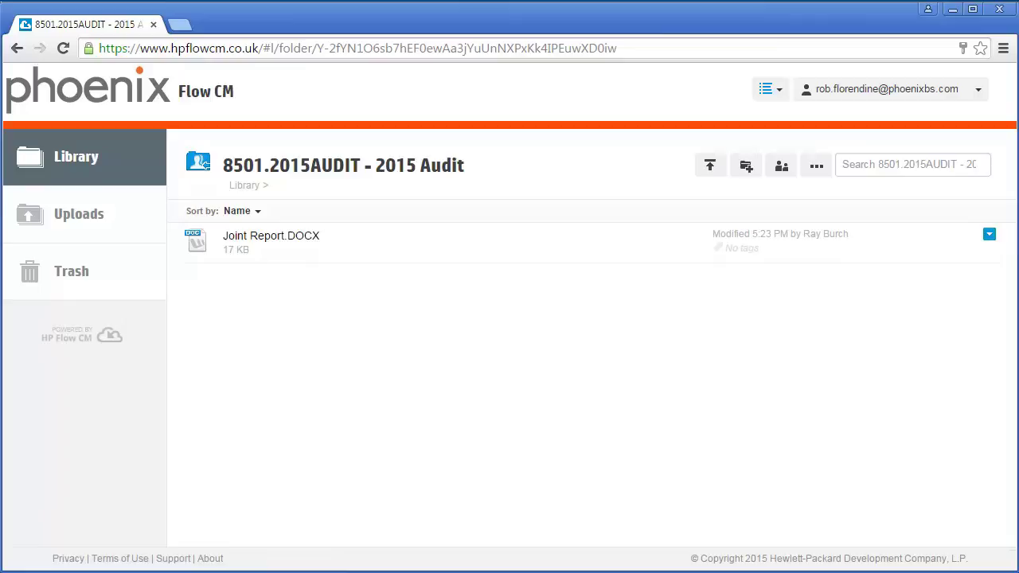
left_click(271, 236)
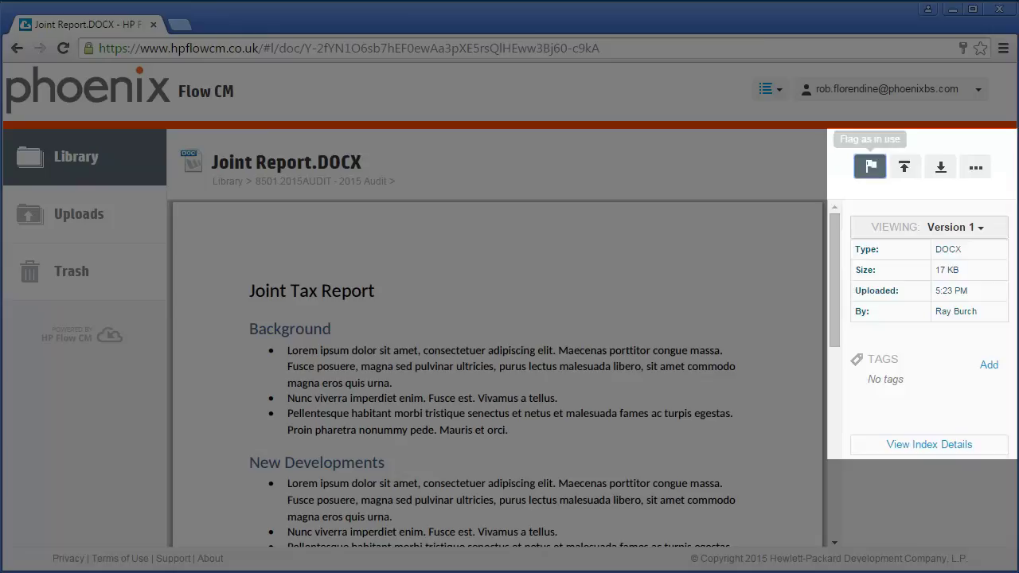
Step: Flag Joint Report.DOCX as in use and download version 1 of it
left_click(870, 166)
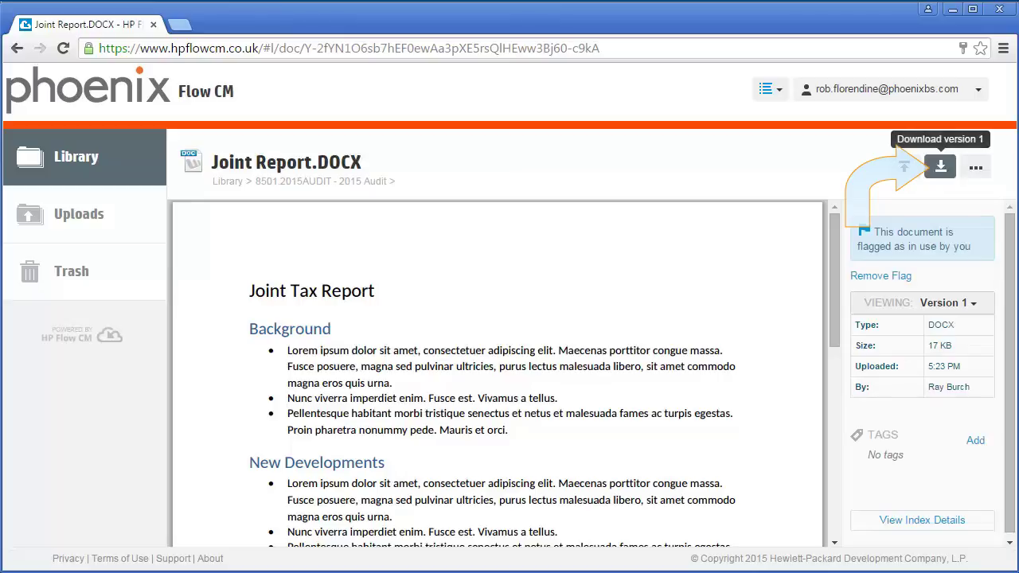
left_click(941, 166)
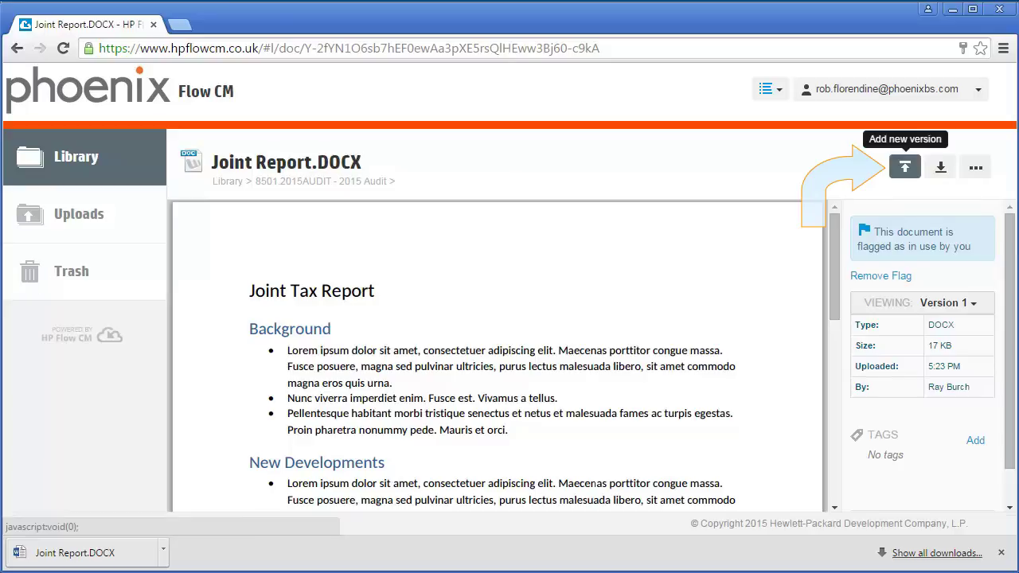
Step: Upload Joint Report (Version 2 markup).DOCX from the Downloads folder as a new version of Joint Report.DOCX
left_click(906, 166)
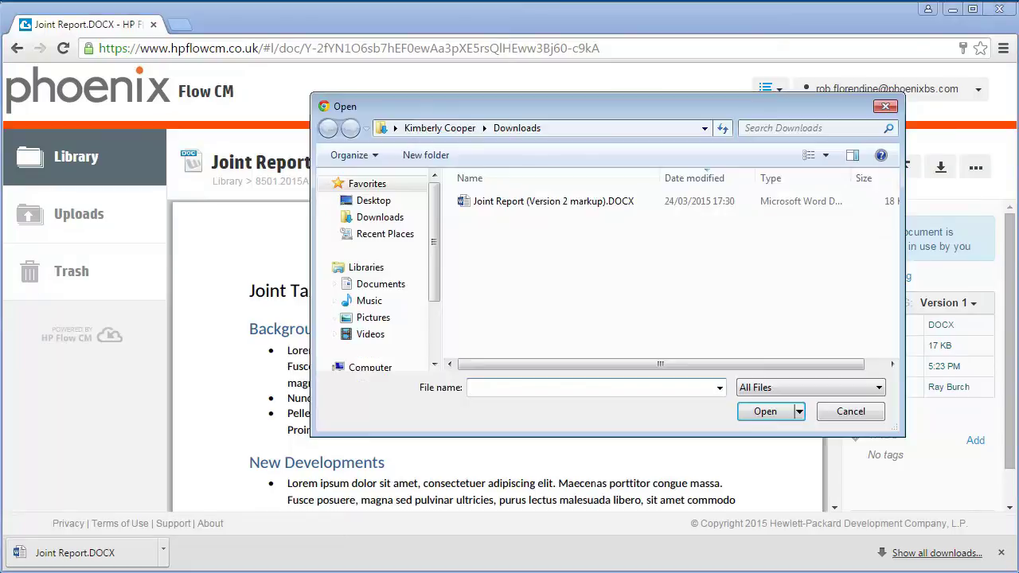
left_click(554, 200)
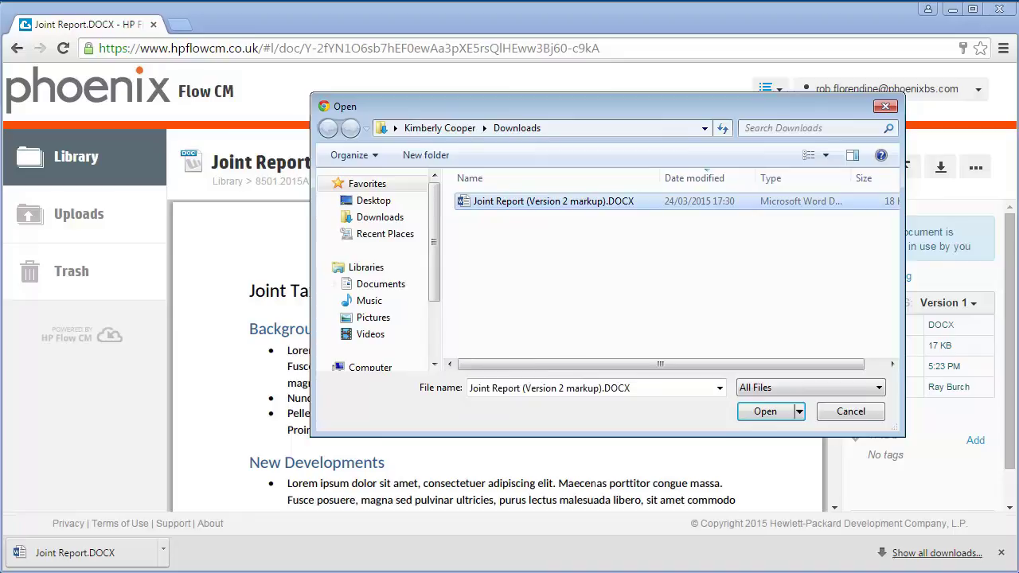
key("Return")
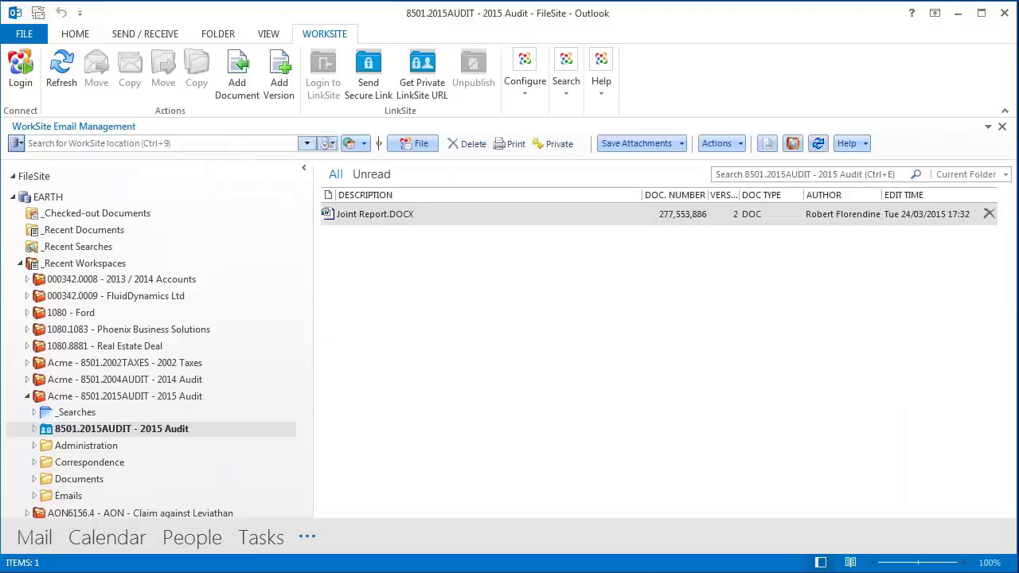
Step: Switch to Outlook and bring up the available actions for Joint Report.DOCX in the 8501.2015AUDIT - 2015 Audit client folder
right_click(405, 214)
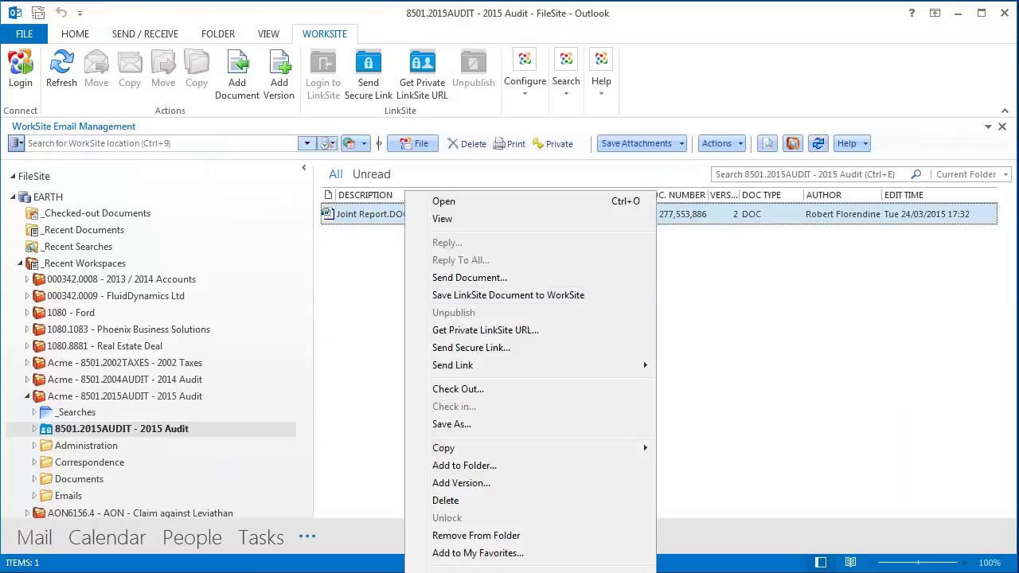